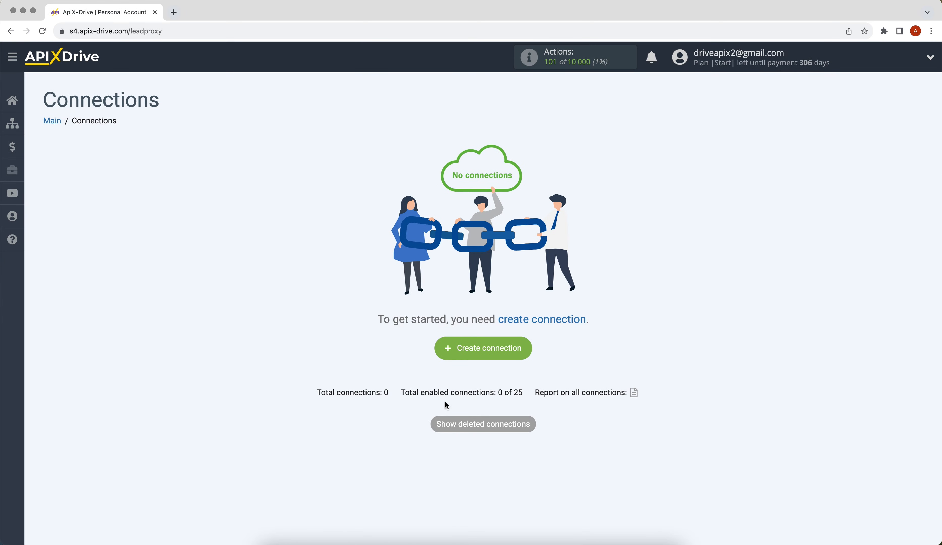
Create a new connection with Google Sheets as the data source system
{"action": "left_click", "coordinate": [445, 355]}
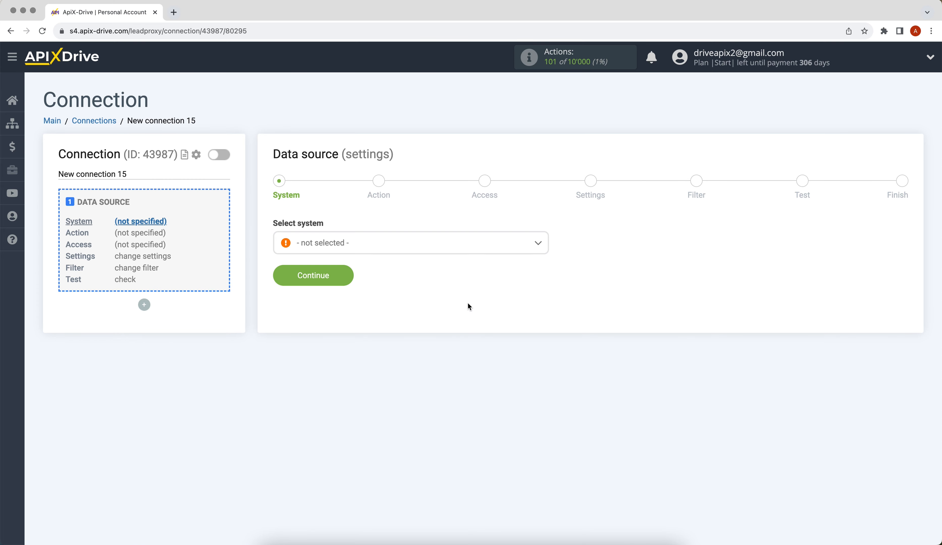
{"action": "left_click", "coordinate": [486, 250]}
{"action": "left_click_drag", "start_coordinate": [547, 259], "coordinate": [542, 321]}
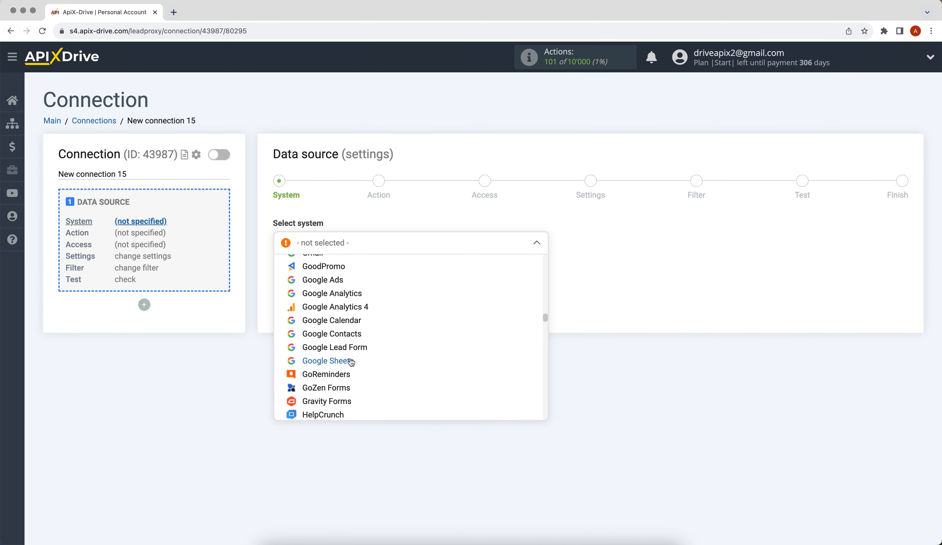
{"action": "left_click", "coordinate": [349, 362]}
{"action": "left_click", "coordinate": [277, 273]}
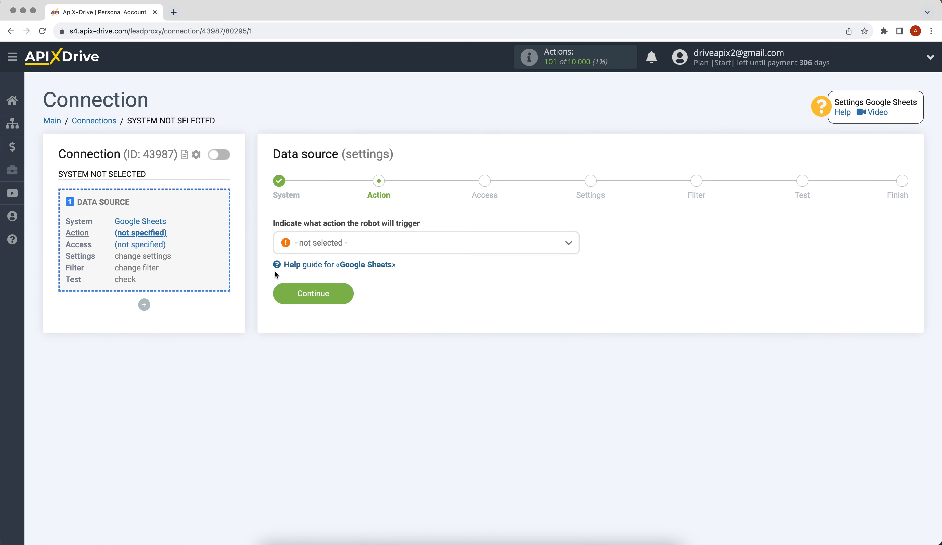
Choose Get ROWS (new) as the source action and begin connecting a Google account
{"action": "left_click", "coordinate": [310, 248]}
{"action": "left_click", "coordinate": [322, 318]}
{"action": "left_click", "coordinate": [307, 299]}
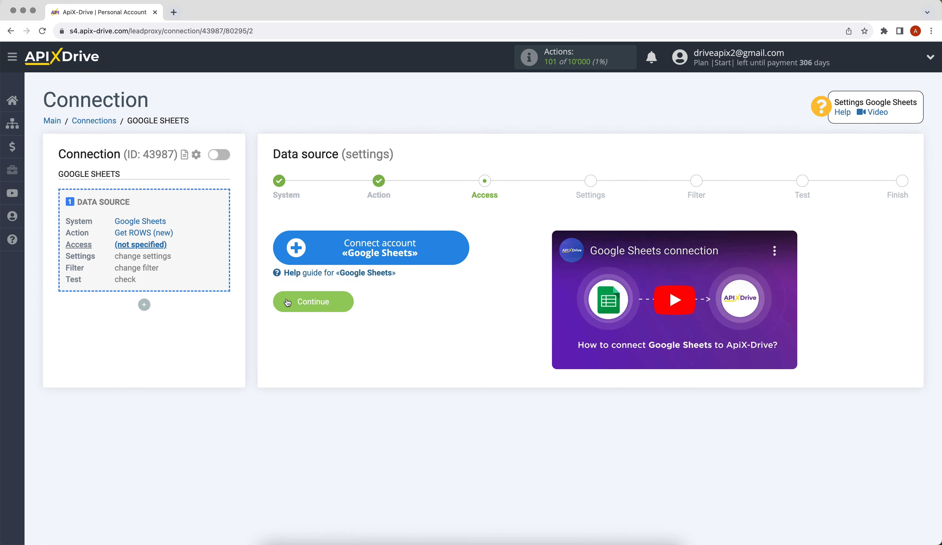
{"action": "left_click", "coordinate": [294, 258]}
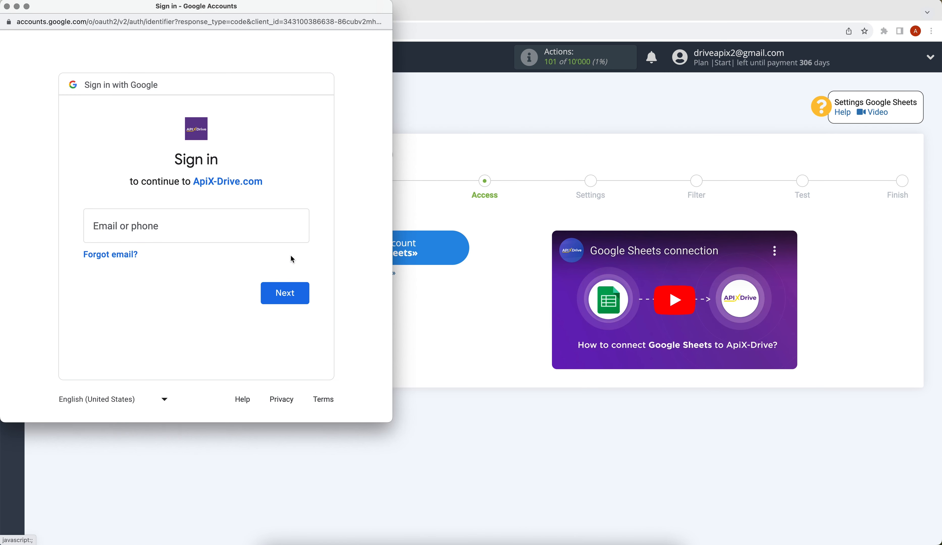
Sign in with the Google account's email and password, then grant ApiX-Drive access
{"action": "left_click", "coordinate": [195, 215]}
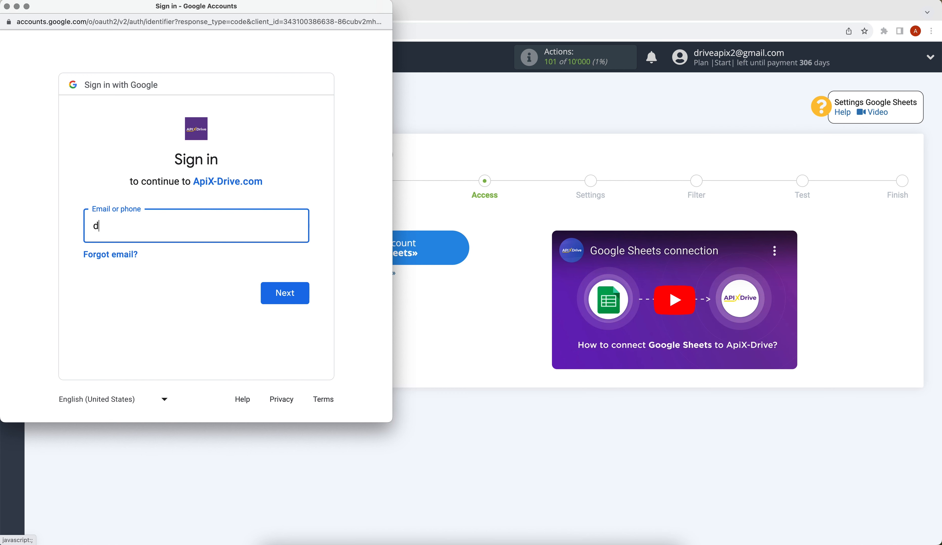
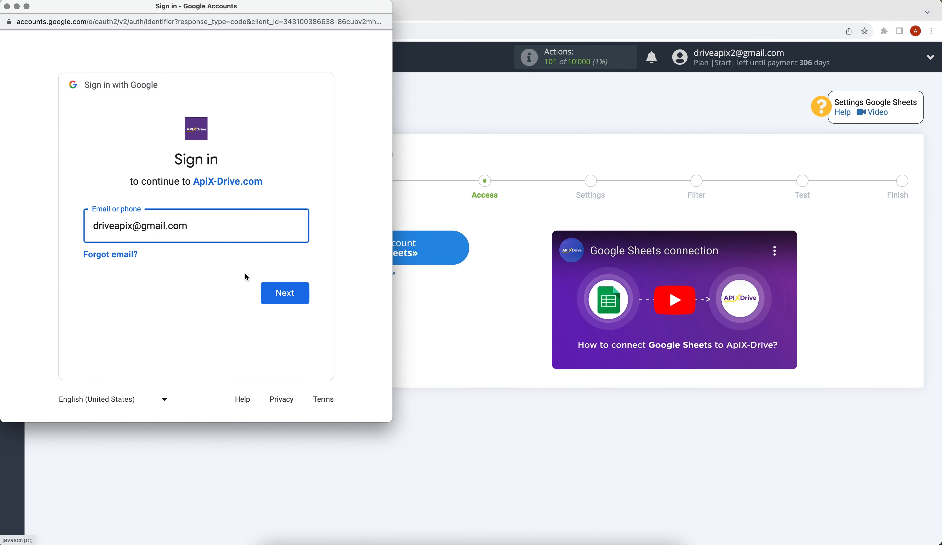
{"action": "left_click", "coordinate": [264, 293]}
{"action": "type", "text": "***"}
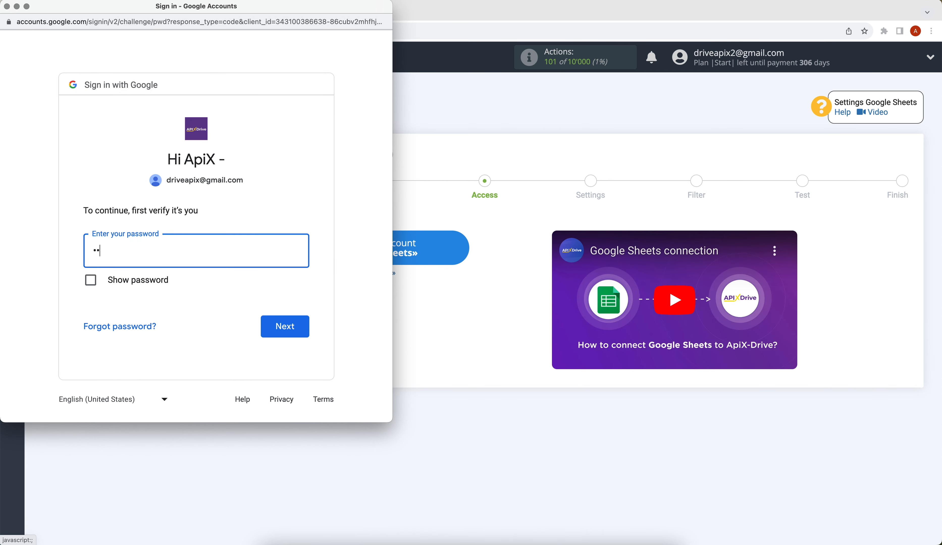
{"action": "type", "text": "*****"}
{"action": "left_click", "coordinate": [284, 323]}
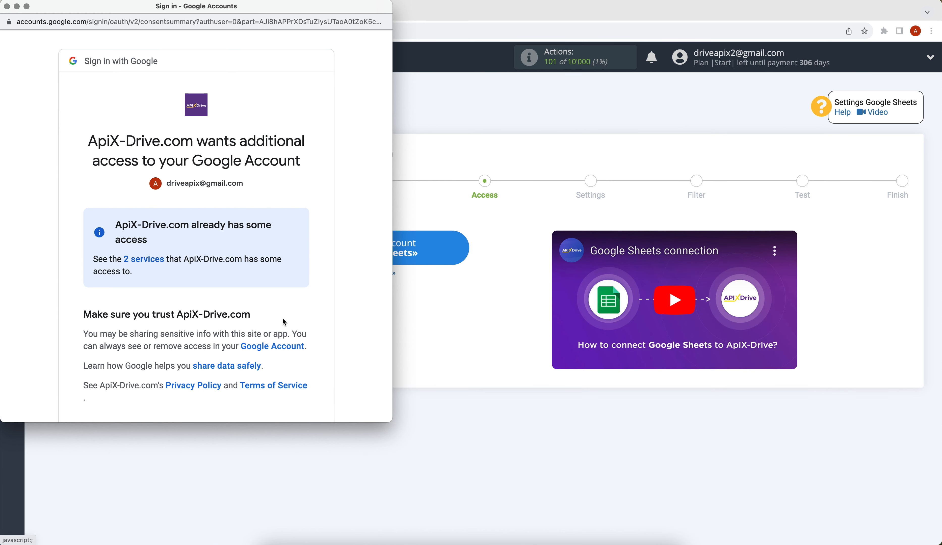
{"action": "scroll", "coordinate": [284, 322], "scroll_direction": "down", "scroll_amount": 3}
{"action": "left_click", "coordinate": [284, 349]}
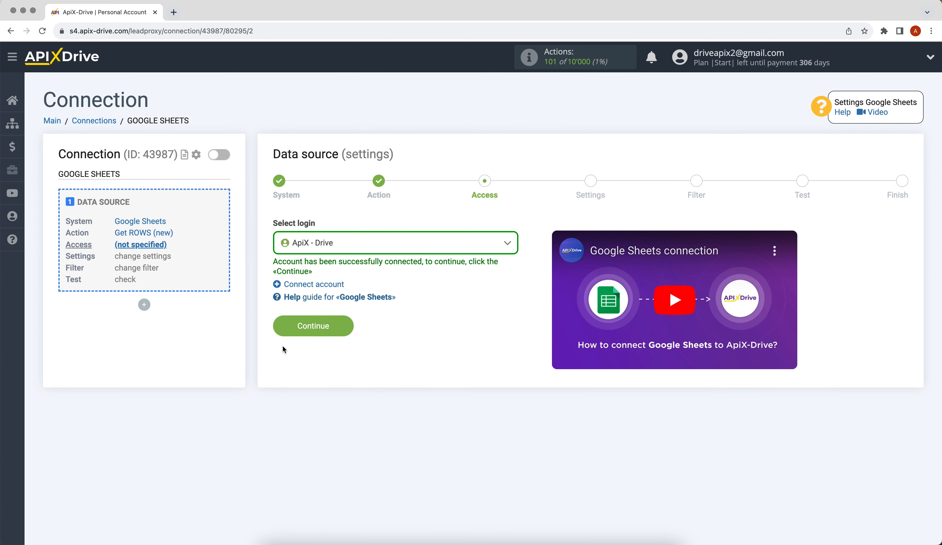
Select the ApiX - Drive Google login for the source
{"action": "left_click", "coordinate": [314, 243]}
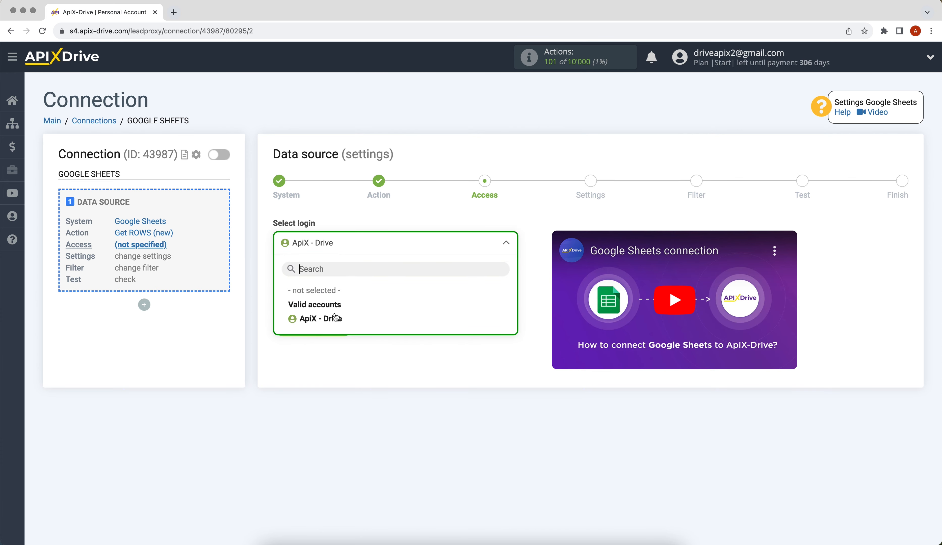
{"action": "left_click", "coordinate": [335, 317]}
{"action": "left_click", "coordinate": [286, 322]}
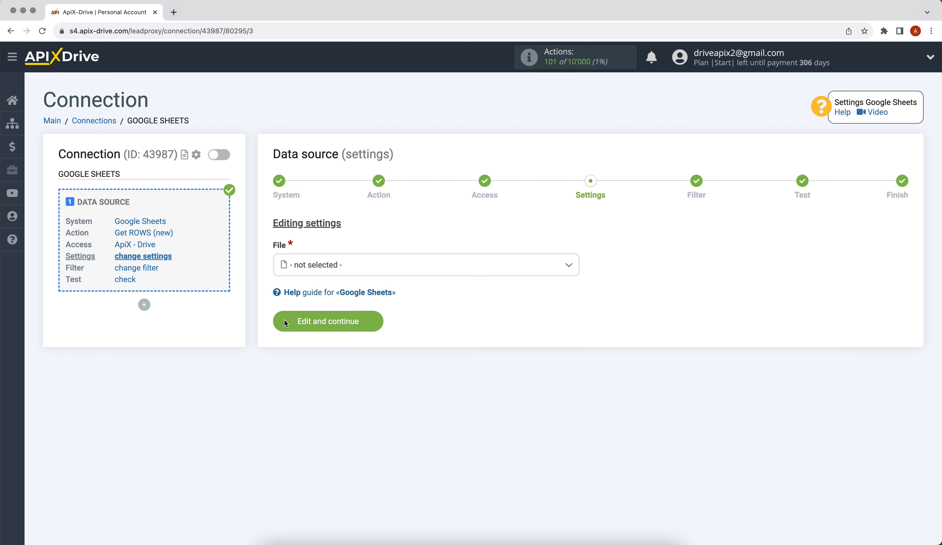
Read the ApiX-Drive file's sheet 1 from row 2 onward and save the source settings
{"action": "left_click", "coordinate": [322, 266]}
{"action": "left_click", "coordinate": [309, 327]}
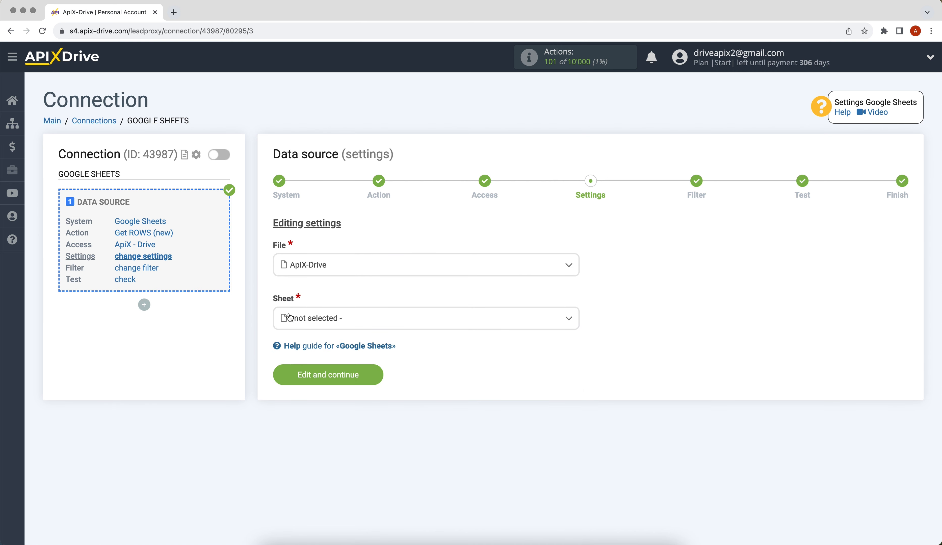
{"action": "left_click", "coordinate": [288, 317]}
{"action": "left_click", "coordinate": [301, 382]}
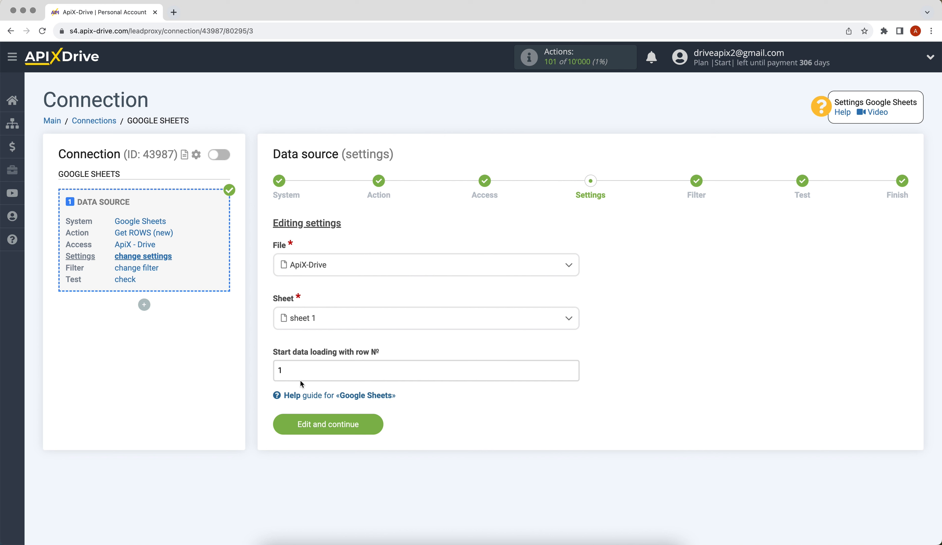
{"action": "left_click", "coordinate": [279, 370]}
{"action": "key", "text": "BackSpace"}
{"action": "type", "text": "2"}
{"action": "left_click", "coordinate": [296, 421]}
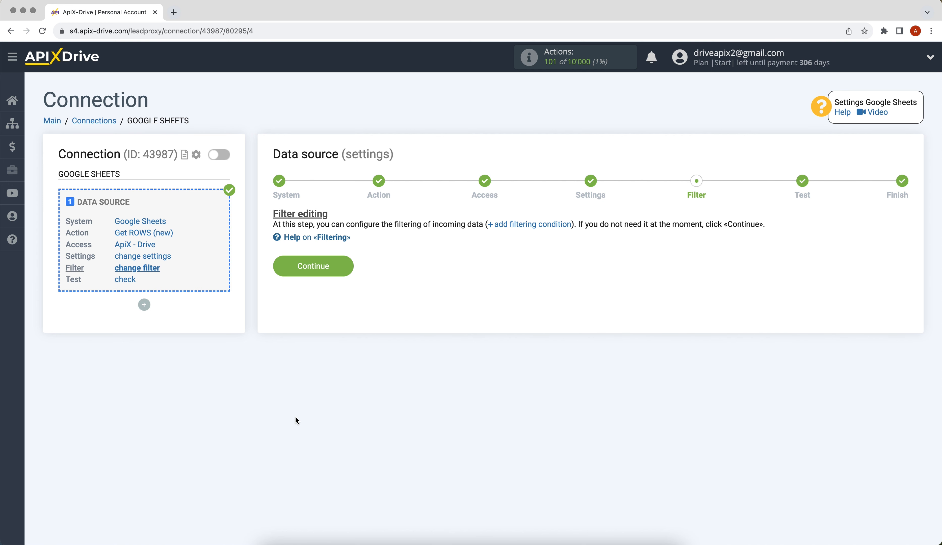
Skip the filter, accept the loaded test row, and move on to the data destination
{"action": "left_click", "coordinate": [282, 270]}
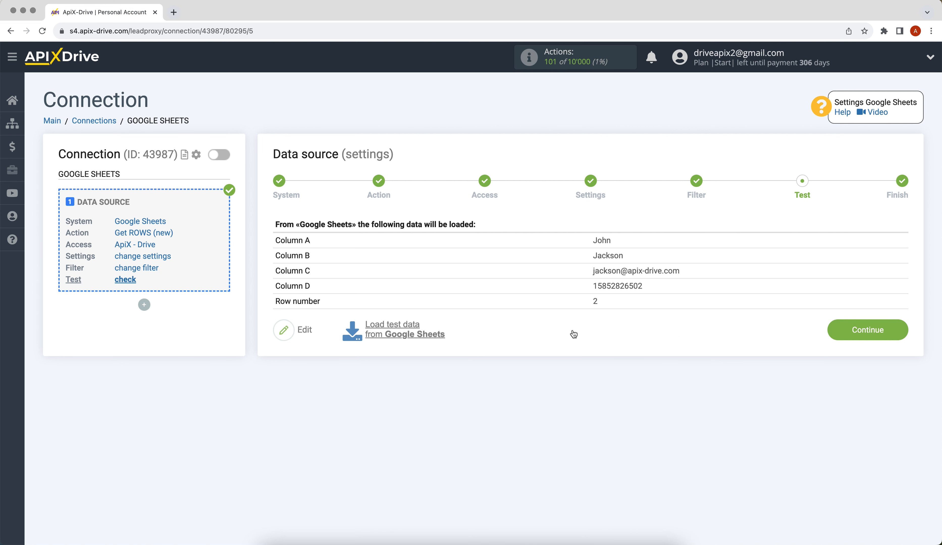
{"action": "left_click", "coordinate": [832, 334]}
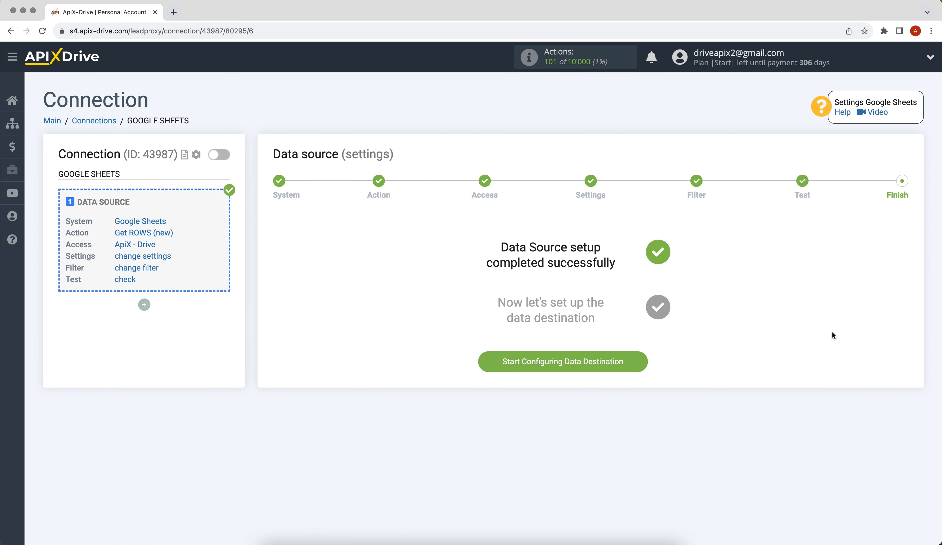
{"action": "left_click", "coordinate": [517, 362]}
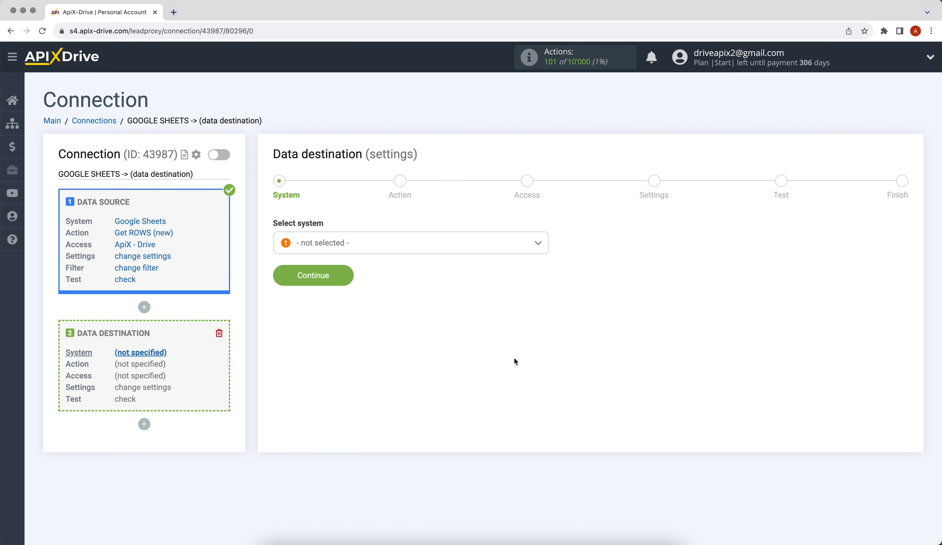
Pick Vbout from the destination system list and confirm it
{"action": "left_click", "coordinate": [460, 247]}
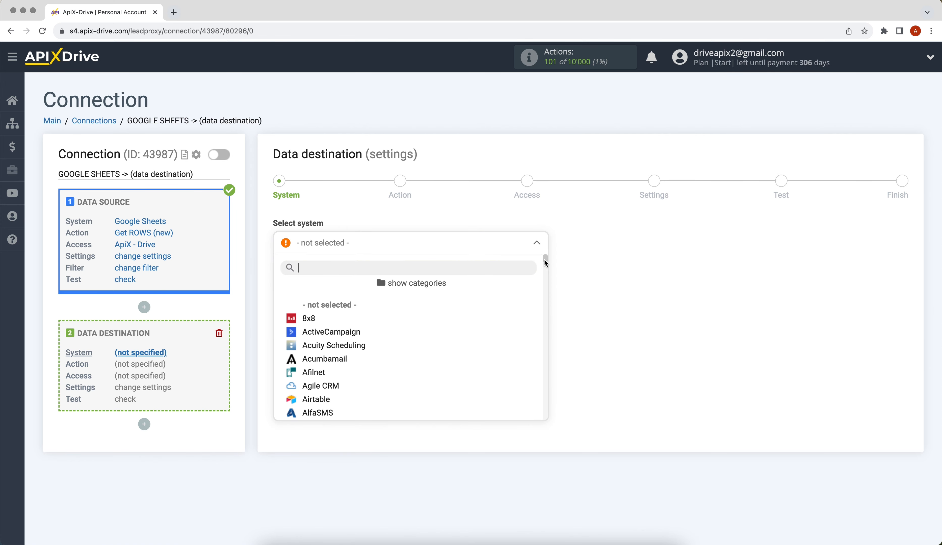
{"action": "left_click_drag", "start_coordinate": [544, 260], "coordinate": [545, 410]}
{"action": "left_click", "coordinate": [320, 345]}
{"action": "left_click", "coordinate": [284, 279]}
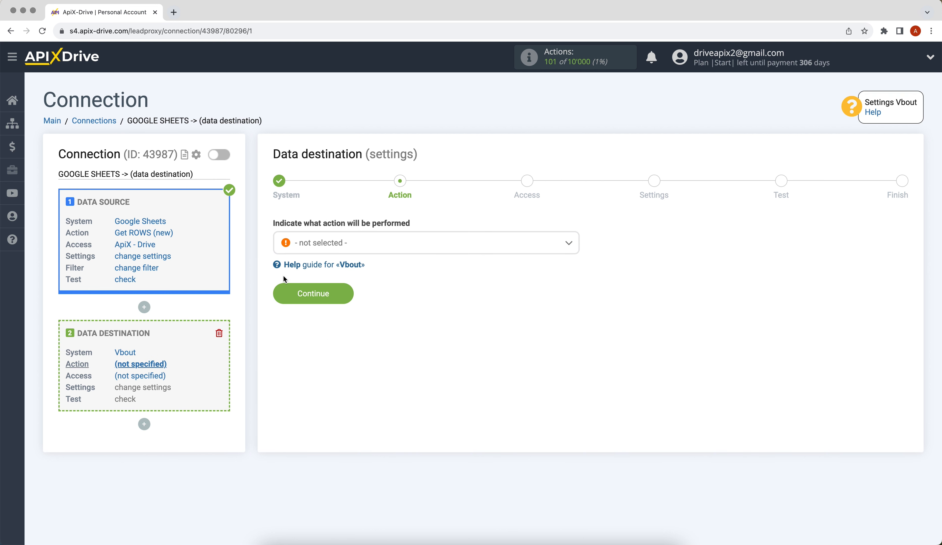
Choose Add CONTACT as the Vbout action and start connecting a Vbout account
{"action": "left_click", "coordinate": [312, 246]}
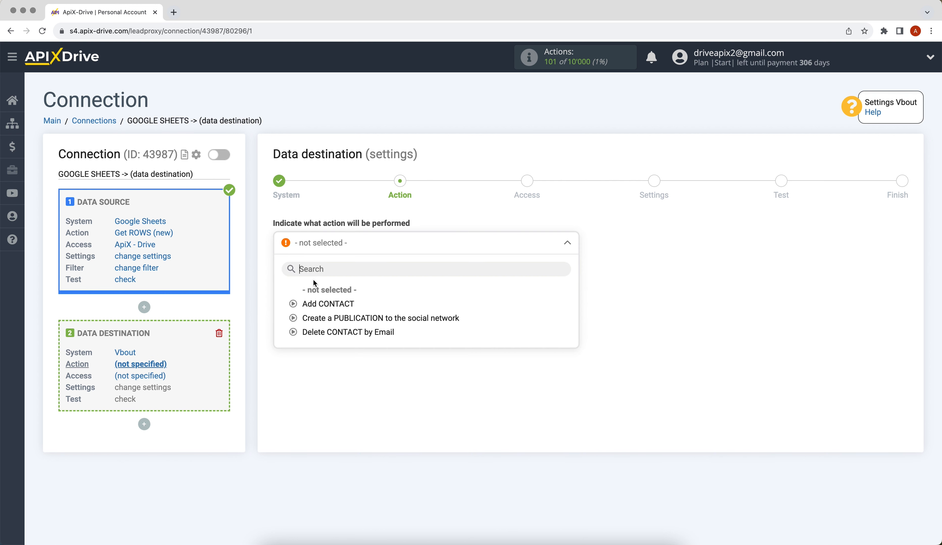
{"action": "left_click", "coordinate": [307, 303]}
{"action": "left_click", "coordinate": [280, 297]}
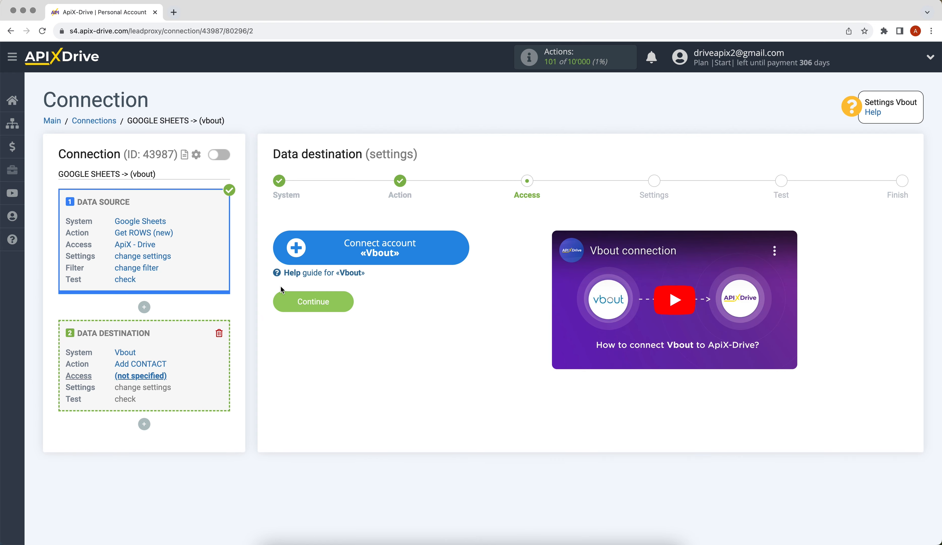
{"action": "left_click", "coordinate": [291, 256]}
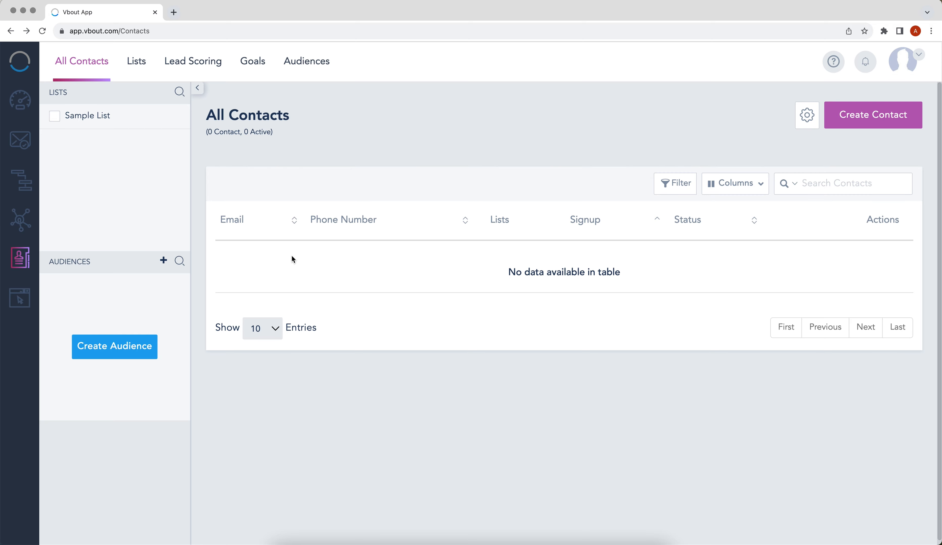
In Vbout's API Integrations settings, reveal the API user key and copy it
{"action": "left_click", "coordinate": [903, 63]}
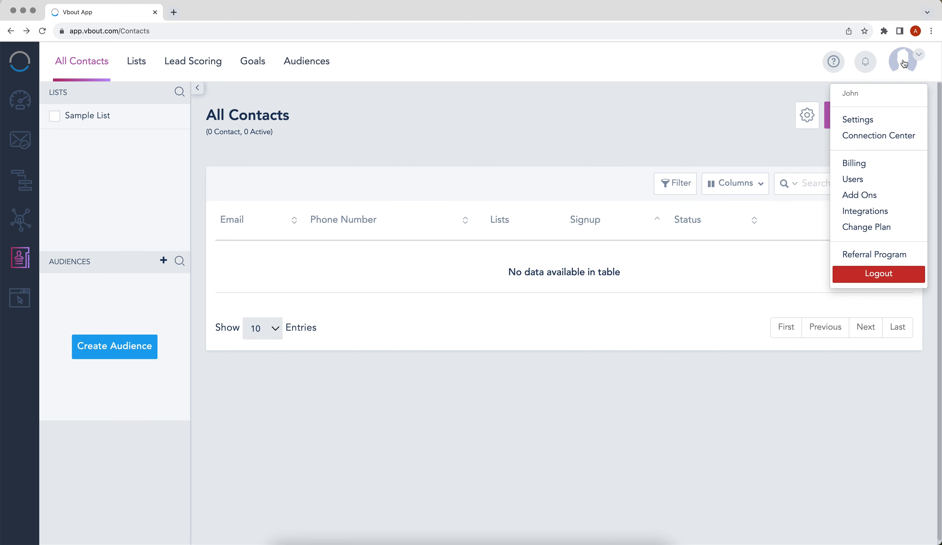
{"action": "left_click", "coordinate": [861, 119]}
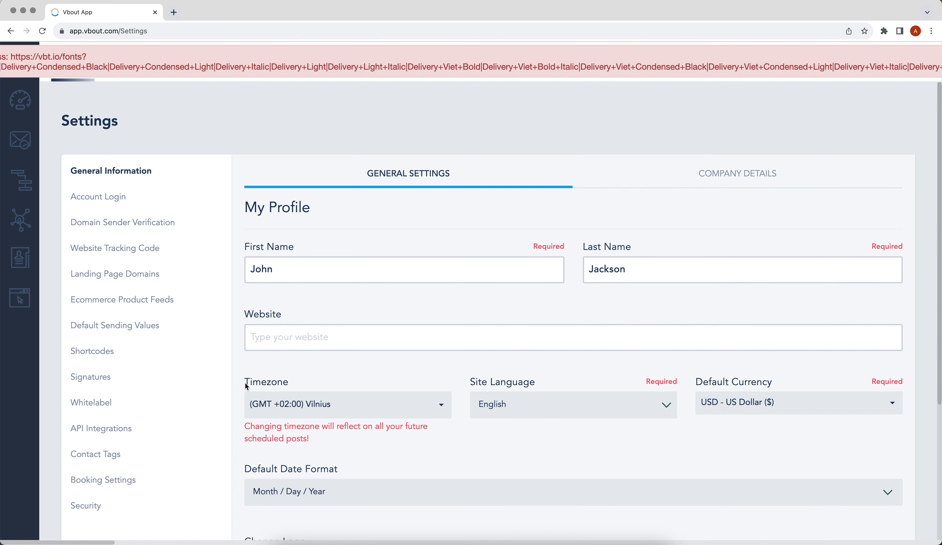
{"action": "left_click", "coordinate": [138, 429]}
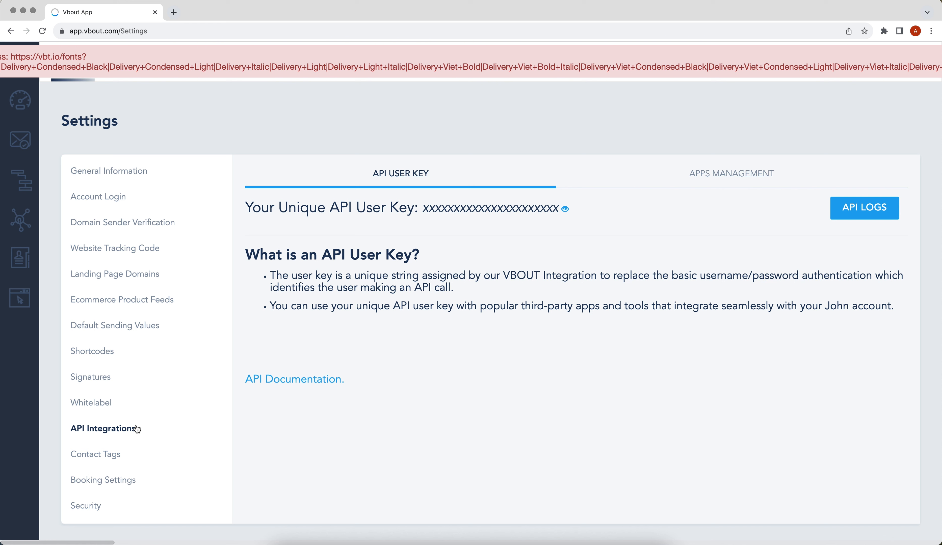
{"action": "left_click", "coordinate": [564, 210]}
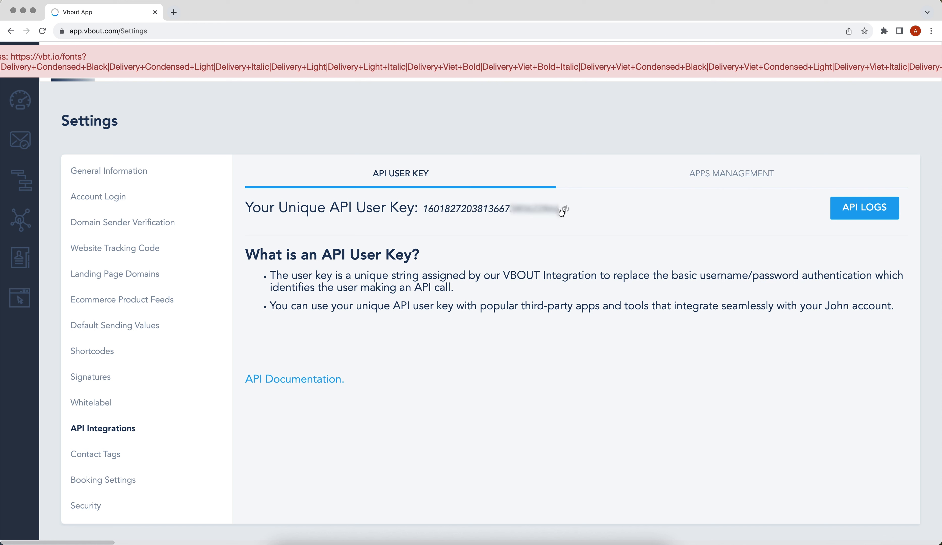
{"action": "double_click", "coordinate": [427, 208]}
{"action": "right_click", "coordinate": [430, 207]}
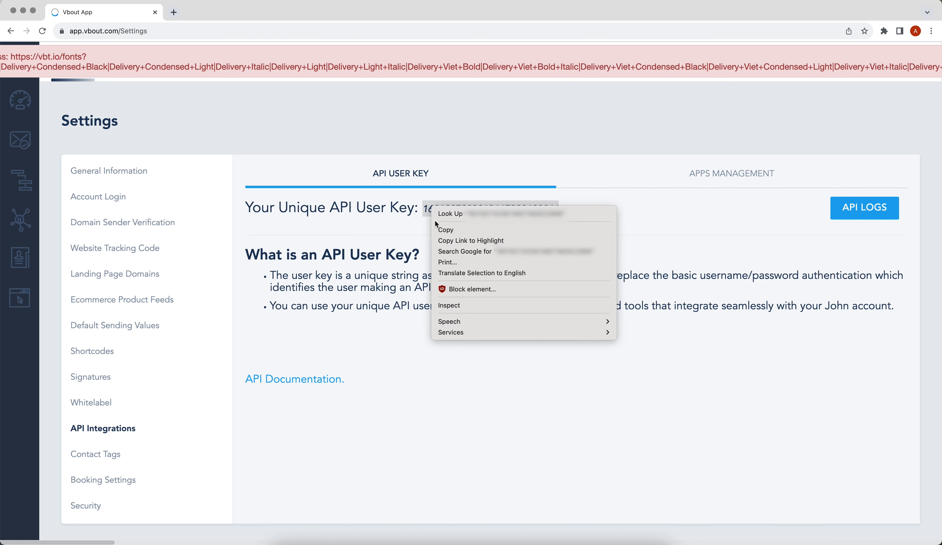
{"action": "left_click", "coordinate": [440, 229]}
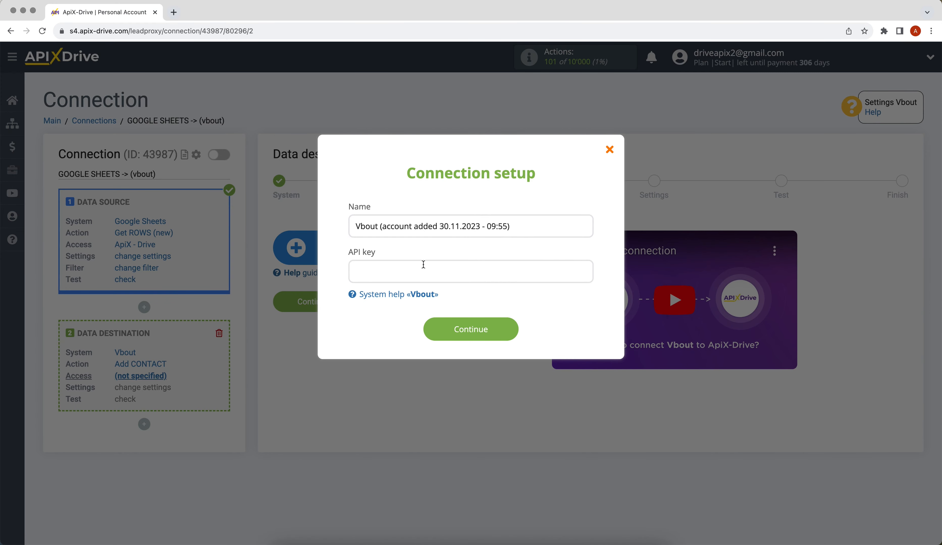
Paste the Vbout API key to save the account, select it as login, and continue
{"action": "right_click", "coordinate": [424, 264]}
{"action": "left_click", "coordinate": [432, 333]}
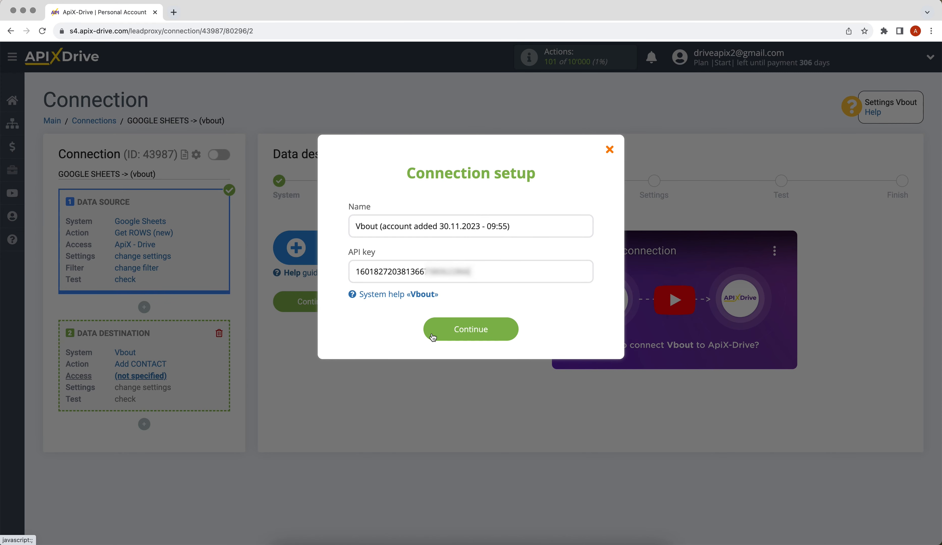
{"action": "left_click", "coordinate": [440, 337]}
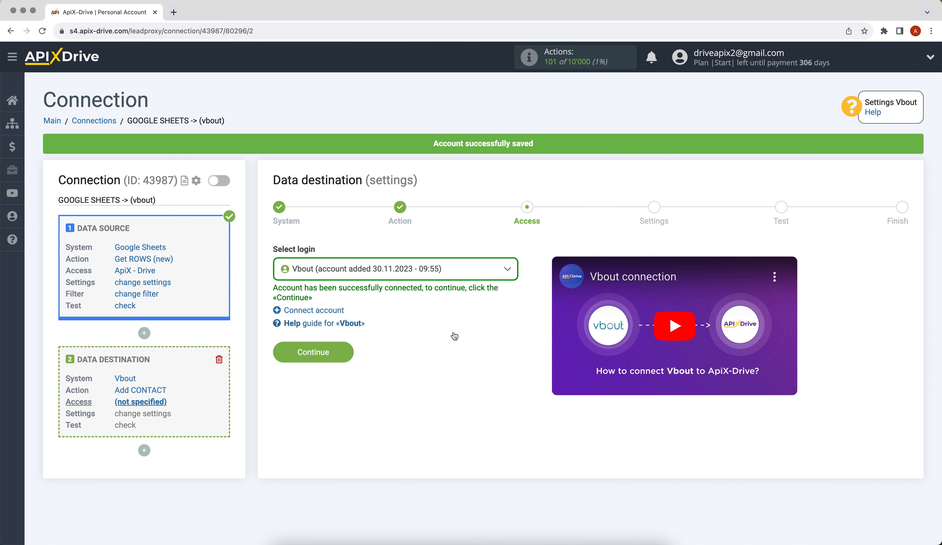
{"action": "left_click", "coordinate": [431, 270]}
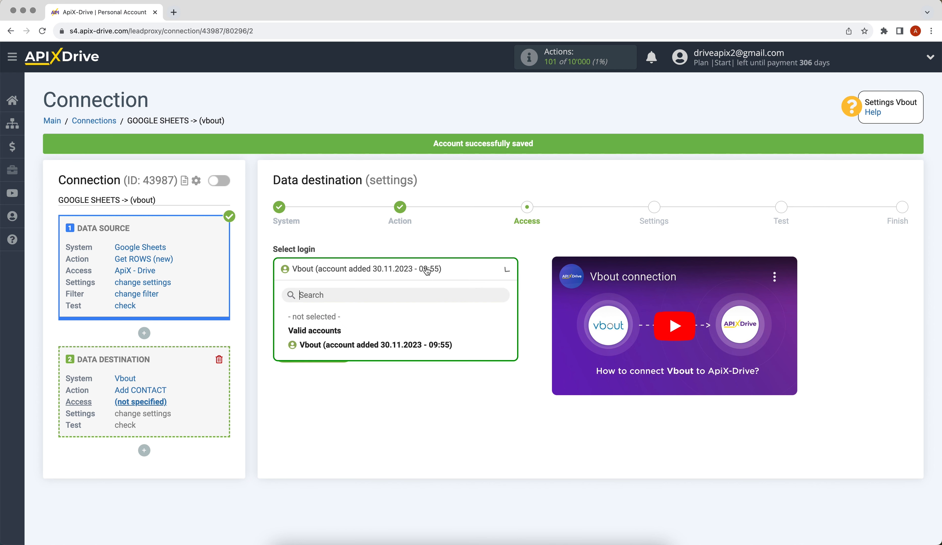
{"action": "left_click", "coordinate": [421, 343]}
{"action": "left_click", "coordinate": [280, 353]}
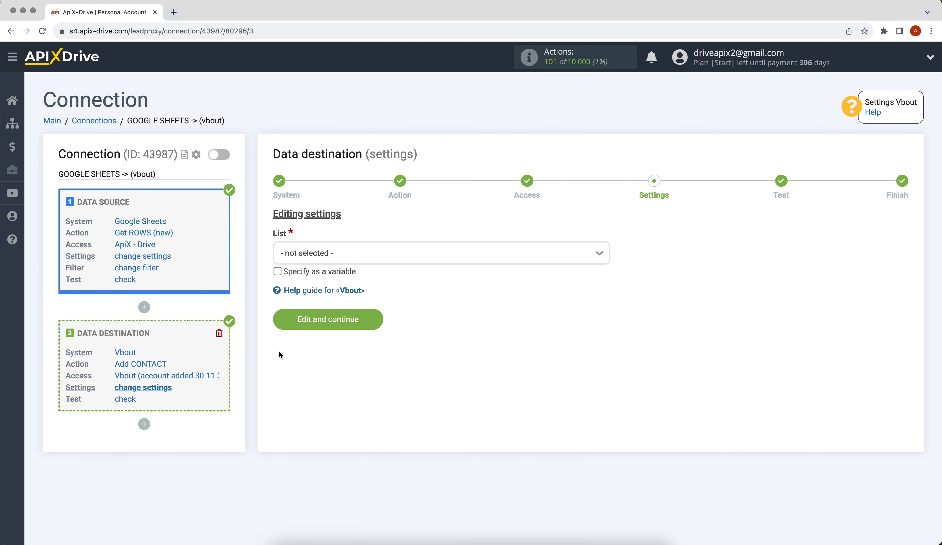
Target Sample List, fill E-mail from Column C, and set Status to Active
{"action": "left_click", "coordinate": [337, 254]}
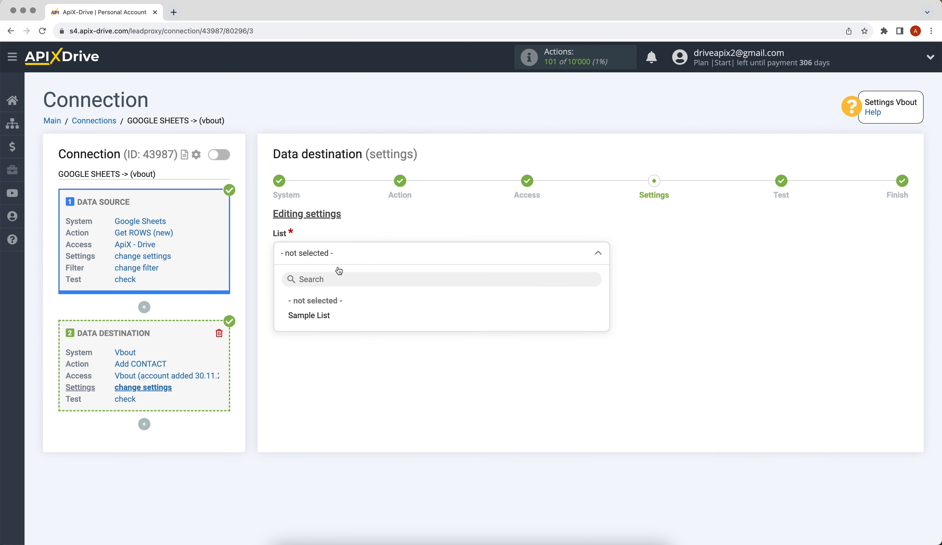
{"action": "left_click", "coordinate": [325, 317]}
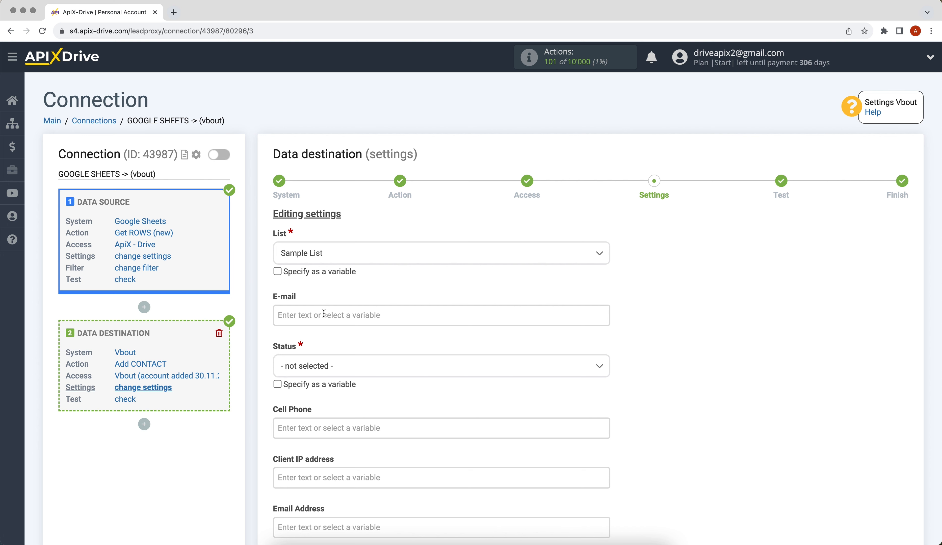
{"action": "left_click", "coordinate": [323, 314]}
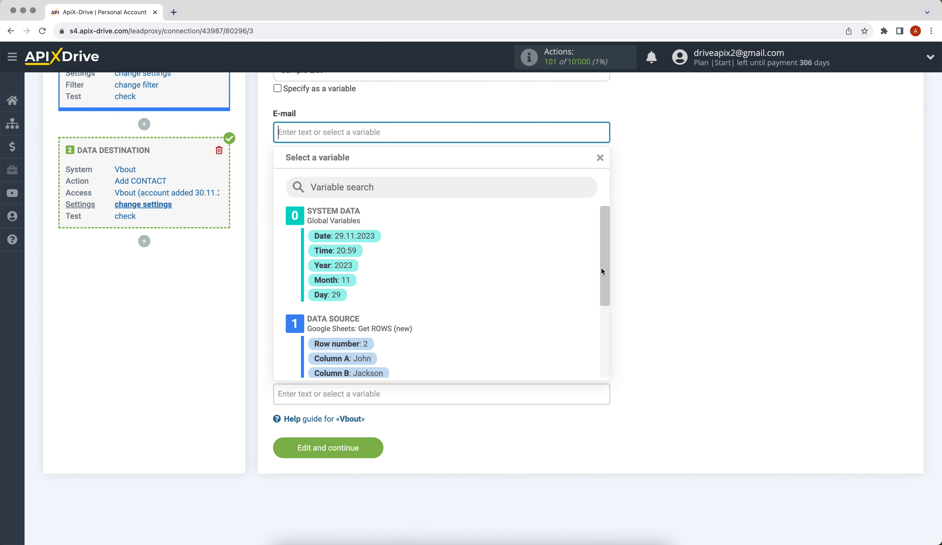
{"action": "scroll", "coordinate": [601, 268], "scroll_direction": "down", "scroll_amount": 5}
{"action": "left_click", "coordinate": [423, 295]}
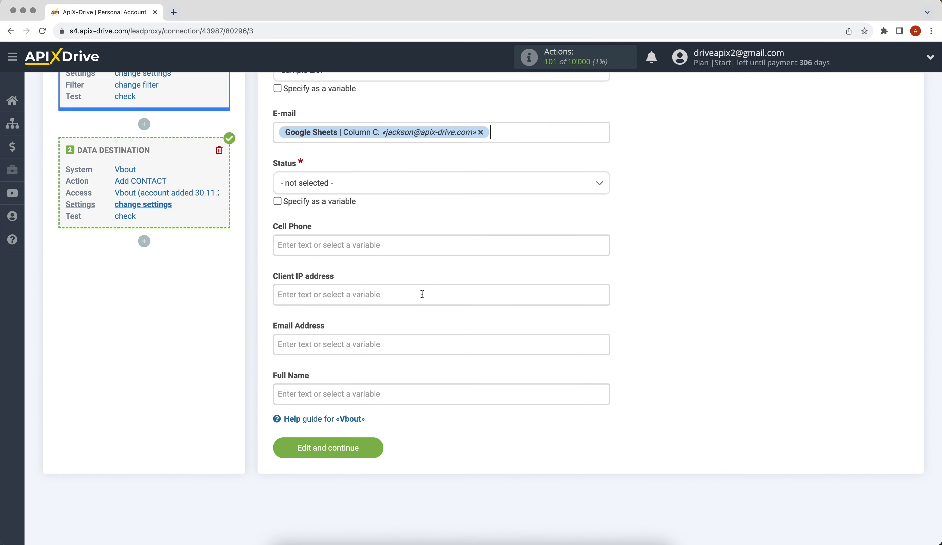
{"action": "left_click", "coordinate": [362, 183]}
{"action": "left_click", "coordinate": [328, 246]}
Map Cell Phone to Column D, Email Address to Column C, Full Name to Columns A and B, then save
{"action": "left_click", "coordinate": [295, 246]}
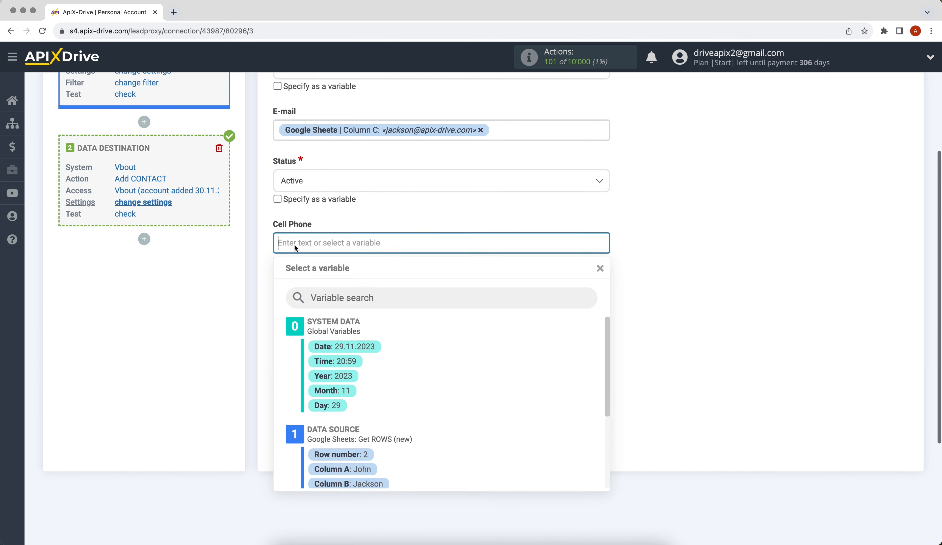
{"action": "left_click_drag", "start_coordinate": [601, 259], "coordinate": [601, 315]}
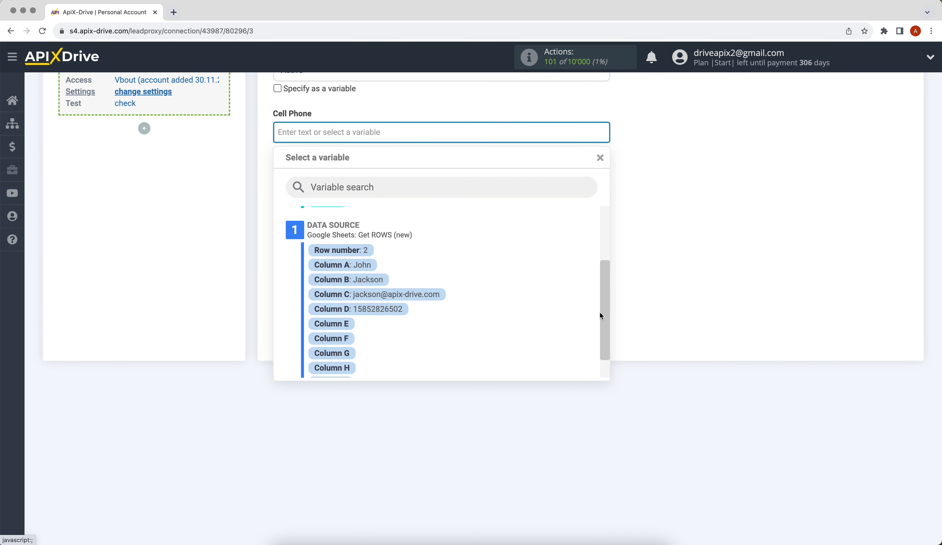
{"action": "left_click", "coordinate": [375, 309]}
{"action": "left_click", "coordinate": [326, 231]}
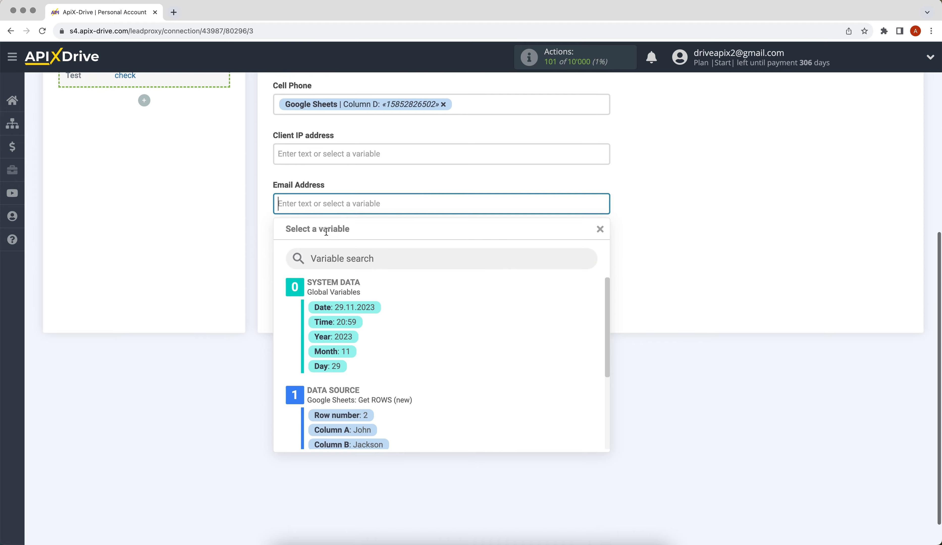
{"action": "left_click_drag", "start_coordinate": [608, 293], "coordinate": [602, 331]}
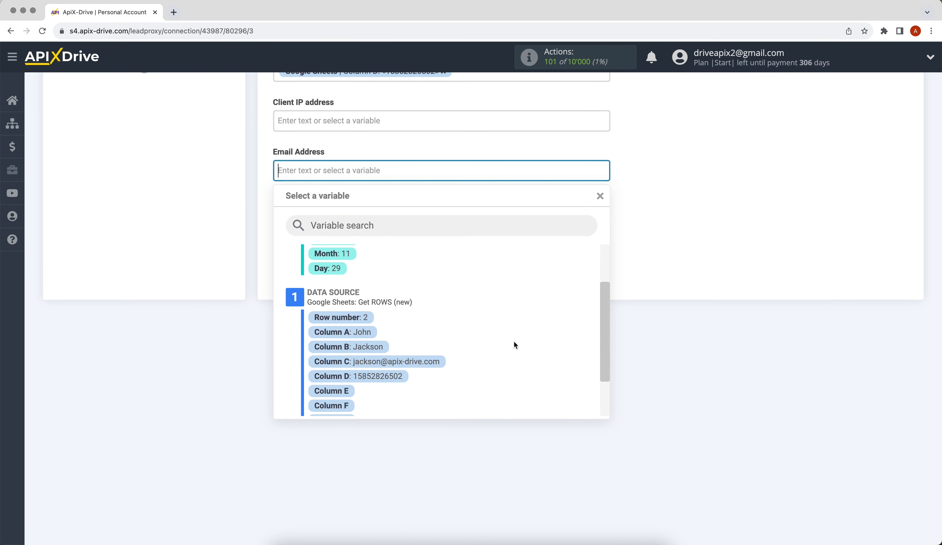
{"action": "left_click", "coordinate": [374, 361]}
{"action": "left_click", "coordinate": [334, 217]}
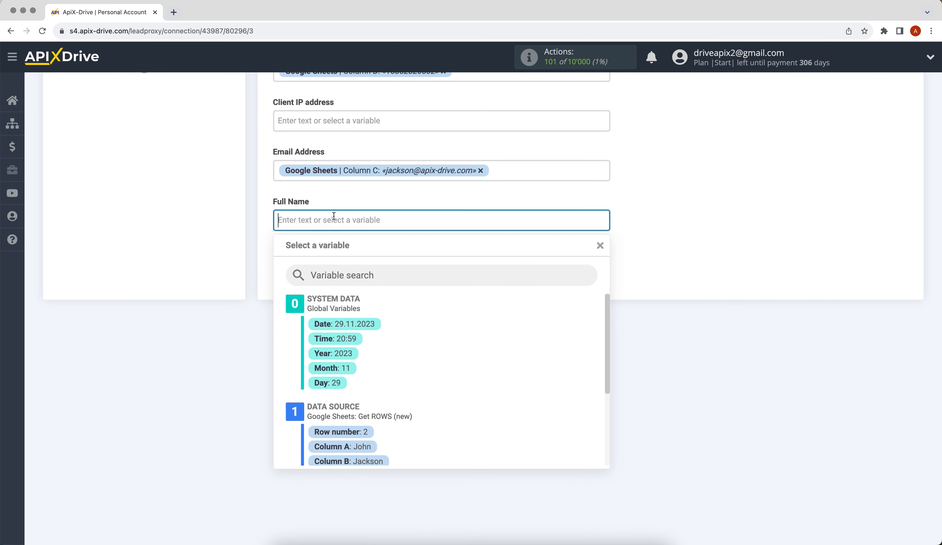
{"action": "left_click", "coordinate": [350, 445]}
{"action": "left_click", "coordinate": [445, 221]}
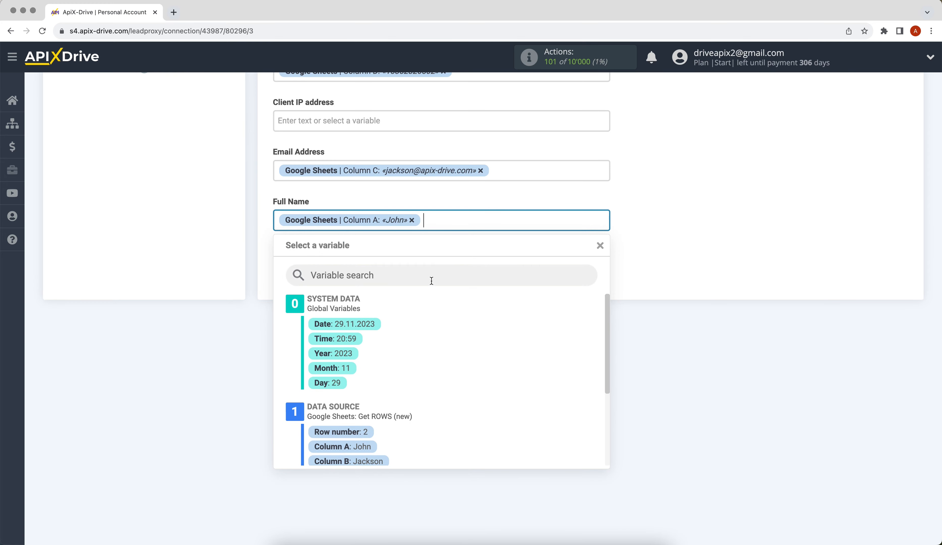
{"action": "left_click", "coordinate": [377, 460]}
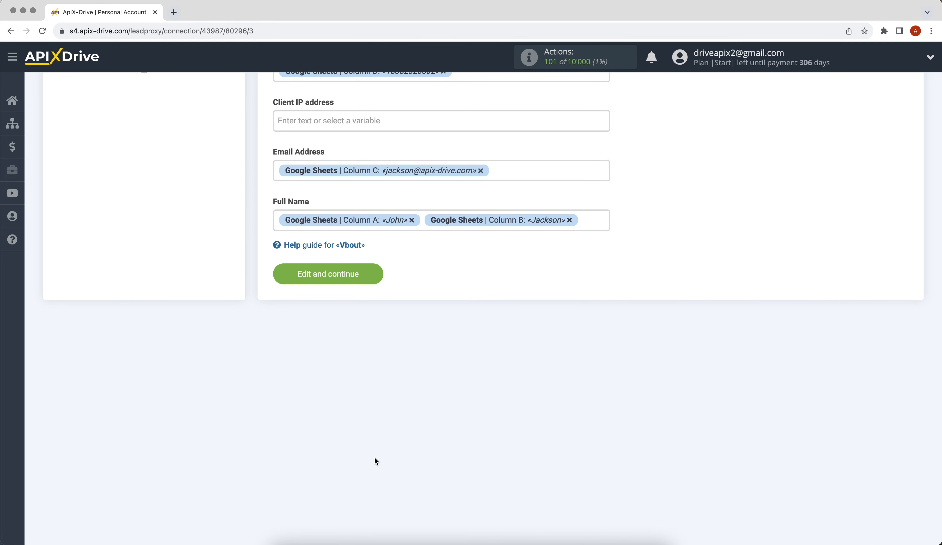
{"action": "left_click", "coordinate": [284, 282]}
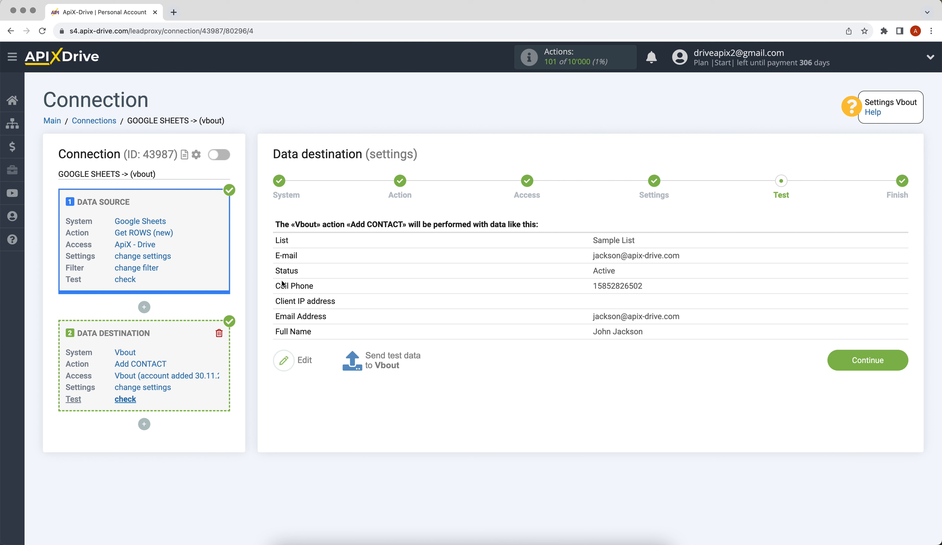
Send a test contact from the sheet to Vbout's Sample List
{"action": "left_click", "coordinate": [379, 361]}
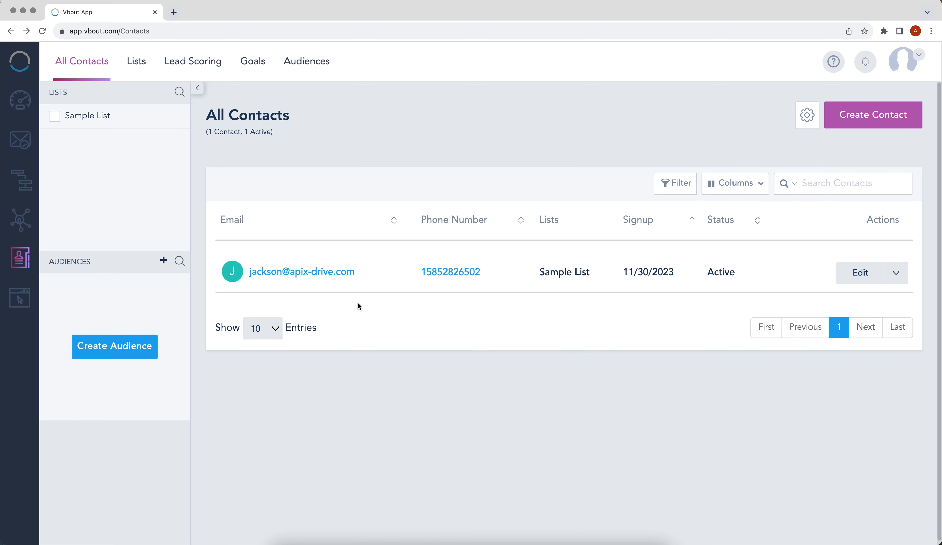
Open the new test contact's profile in Vbout's All Contacts list to verify it arrived
{"action": "left_click", "coordinate": [347, 272]}
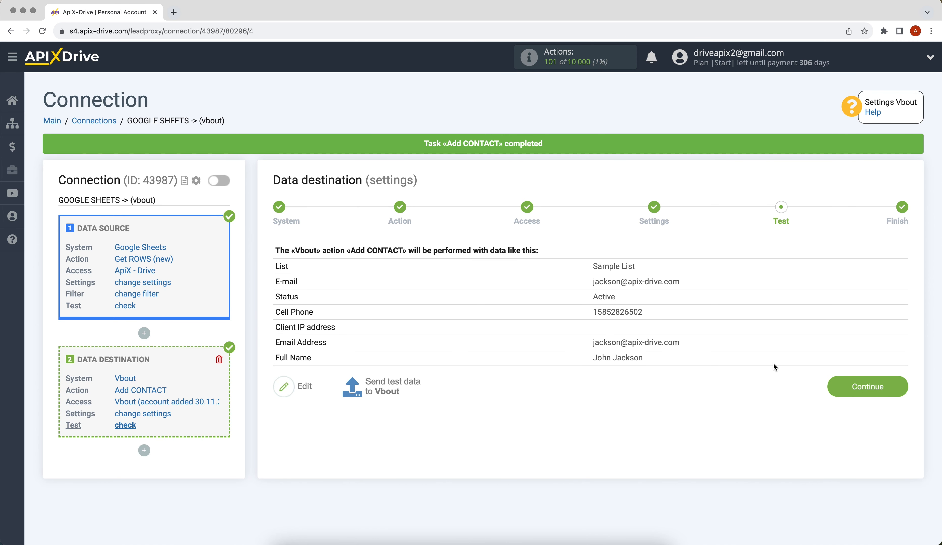
Continue past the Test step and enable auto-update for the Google Sheets to Vbout connection
{"action": "left_click", "coordinate": [829, 384]}
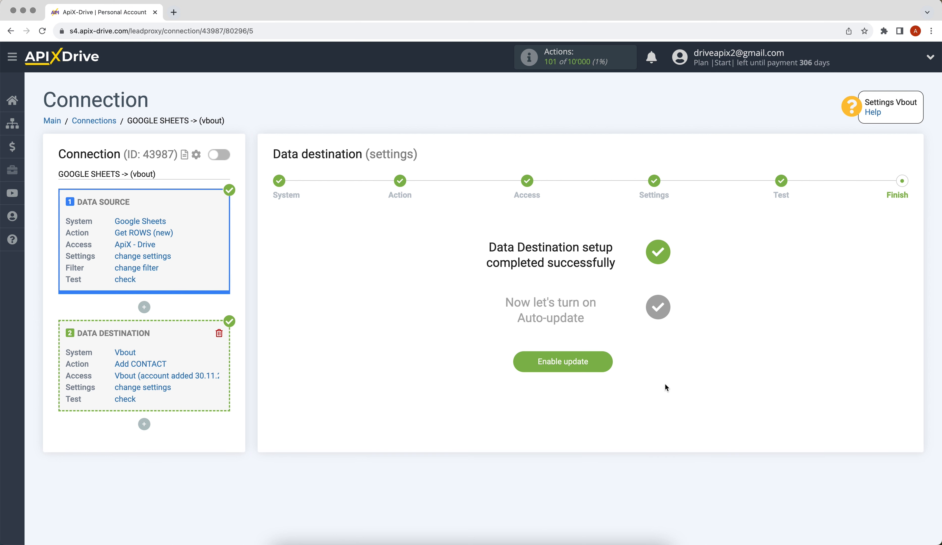
{"action": "left_click", "coordinate": [527, 366]}
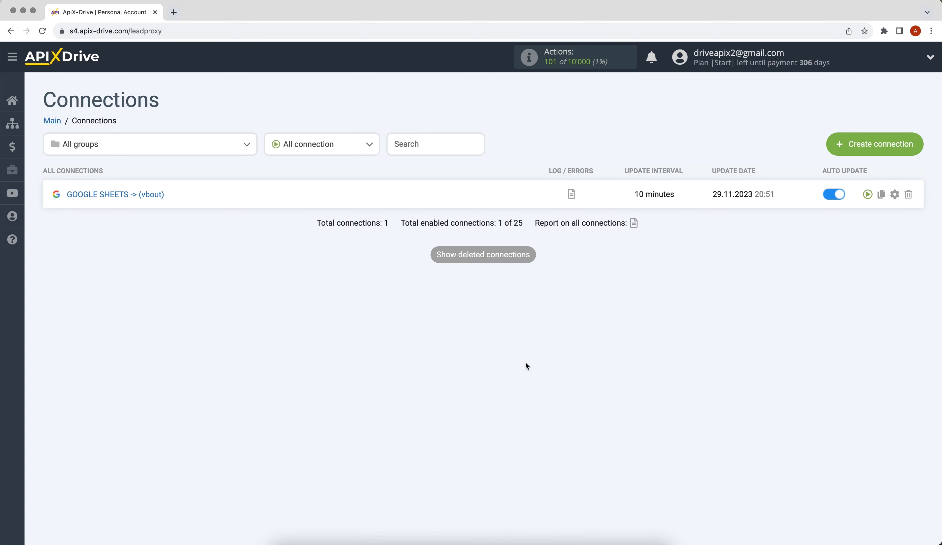
Change the GOOGLE SHEETS -> Vbout connection's update interval from 10 to 5 minutes and save
{"action": "left_click", "coordinate": [895, 195]}
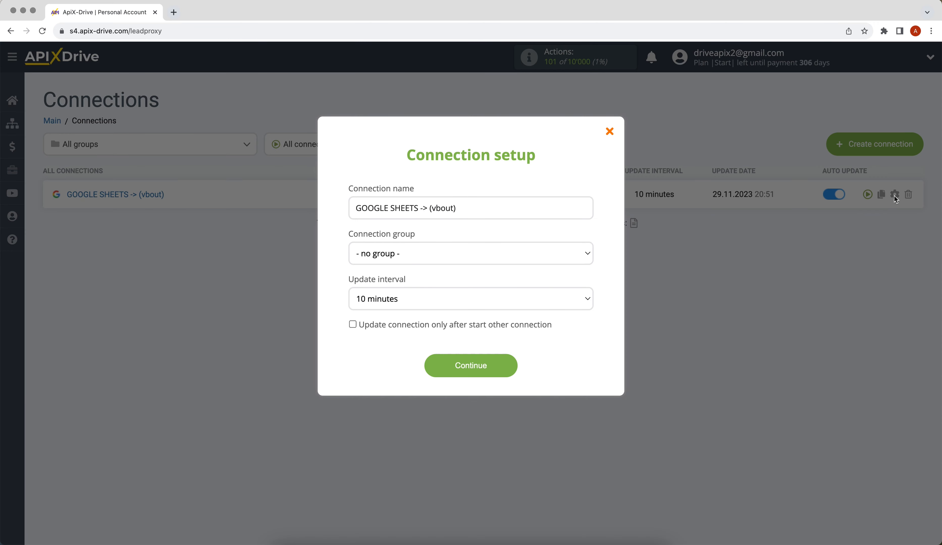
{"action": "left_click", "coordinate": [582, 295]}
{"action": "left_click", "coordinate": [582, 287]}
{"action": "left_click", "coordinate": [443, 366]}
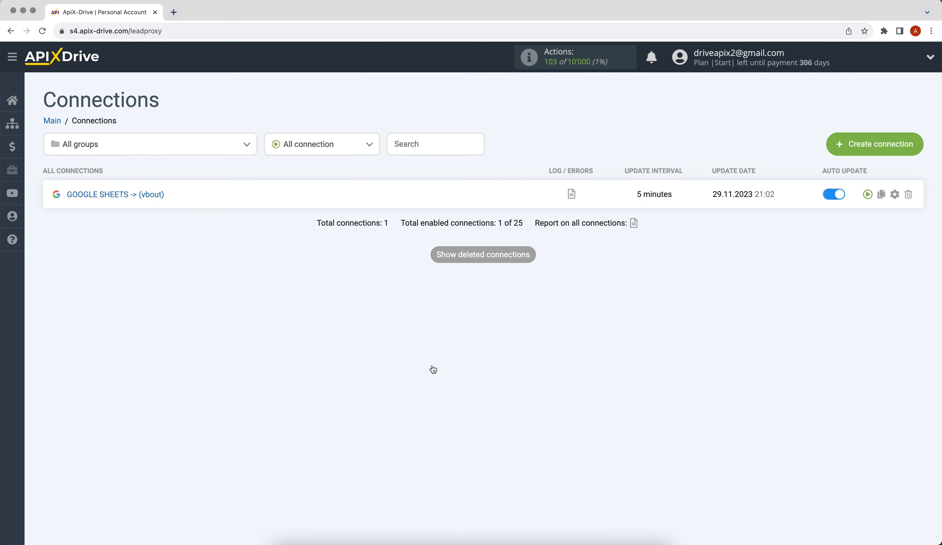